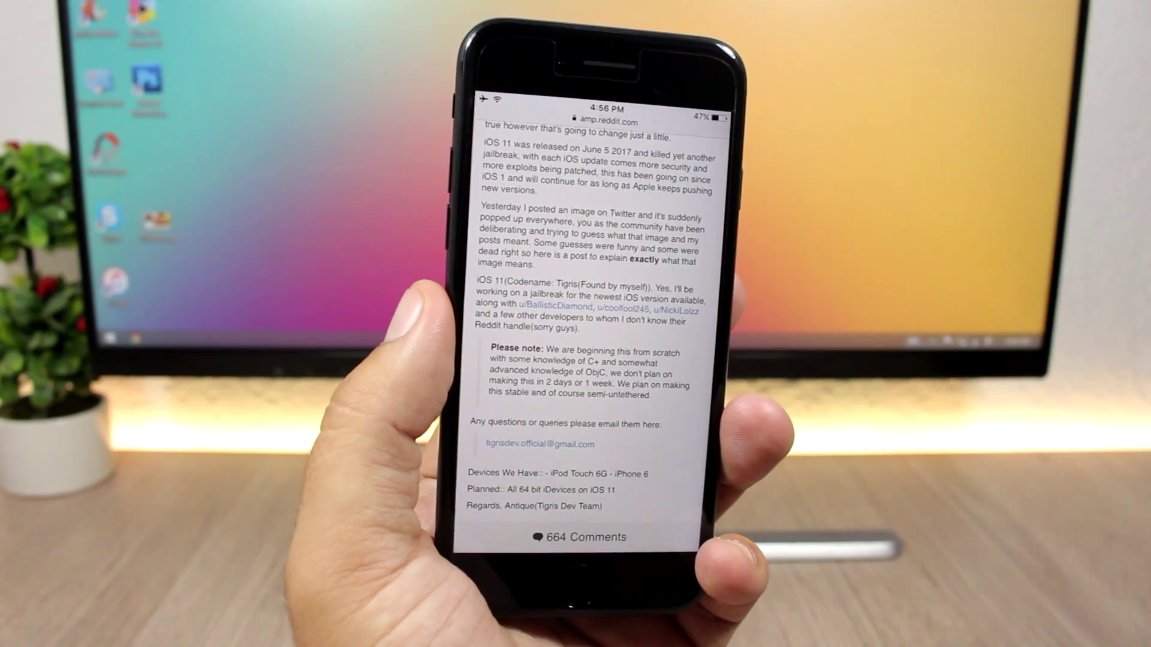
pyautogui.scroll(5, 593, 324)
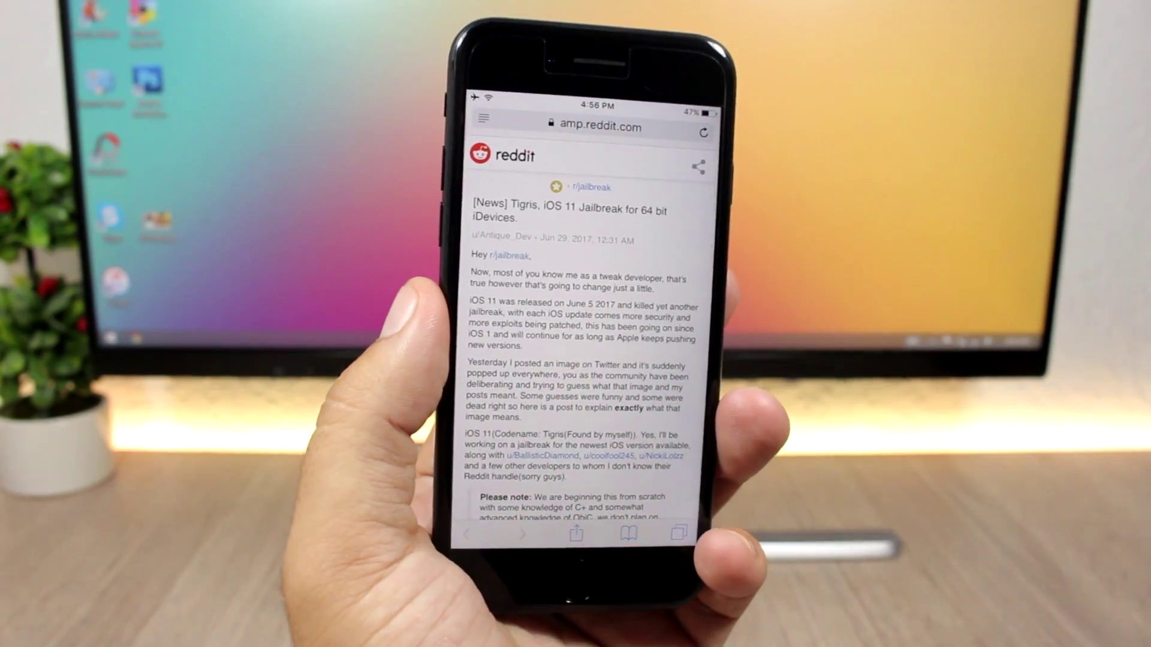